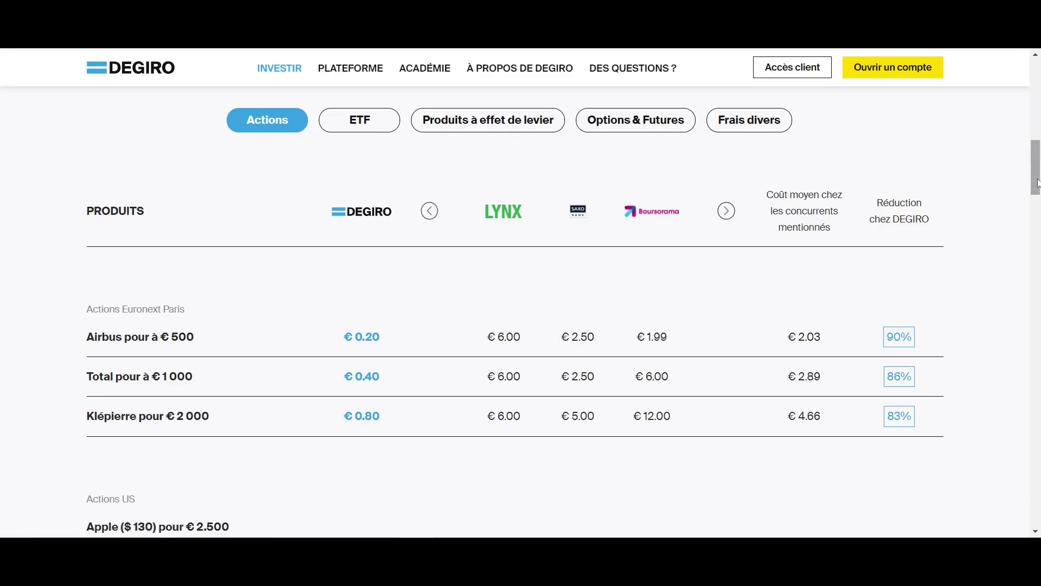
Check the share fee comparison and the trading account's deposit and withdrawal options
{"action": "left_click_drag", "start_coordinate": [1036, 183], "coordinate": [1037, 103]}
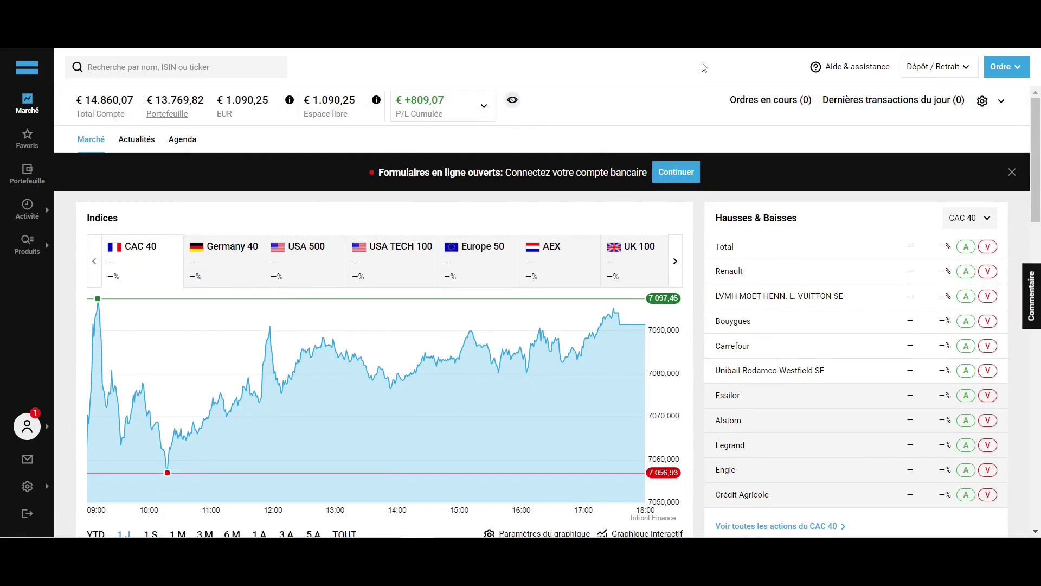
{"action": "left_click", "coordinate": [878, 76]}
{"action": "left_click", "coordinate": [929, 72]}
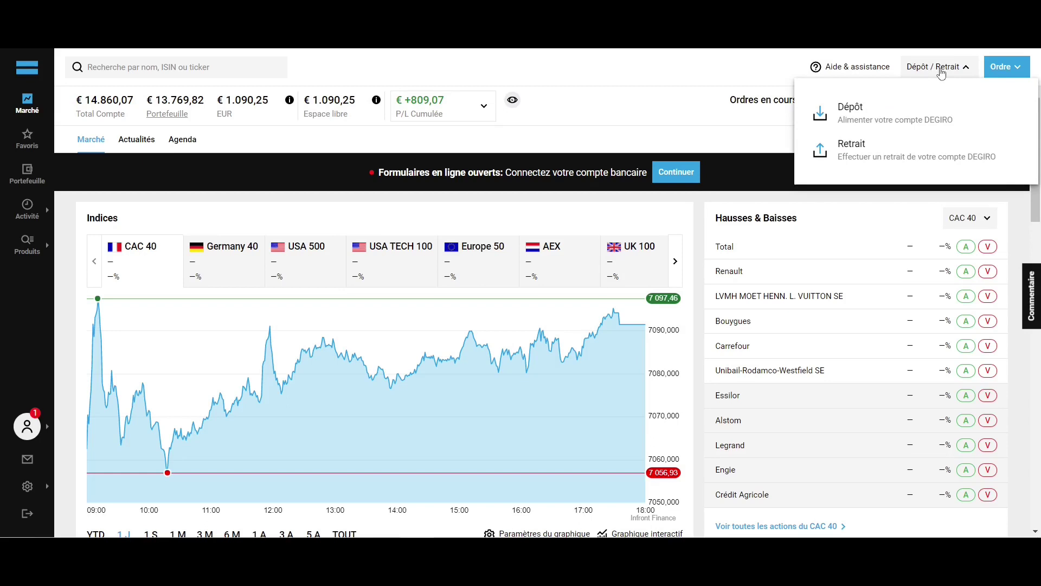
{"action": "left_click", "coordinate": [941, 72]}
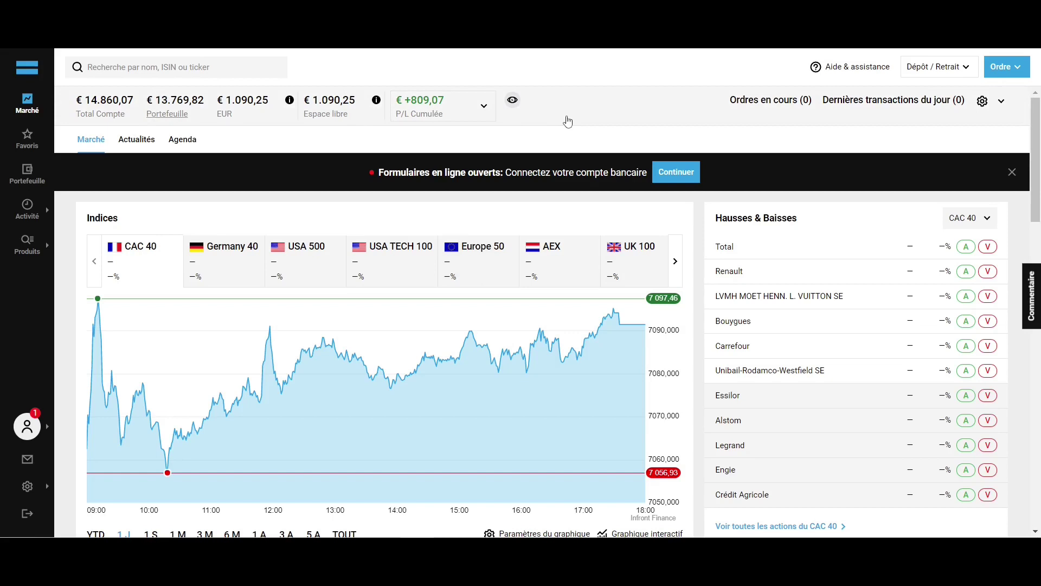
Look through the market overview's news and agenda, and review the stocks saved in the favourites list
{"action": "scroll", "coordinate": [694, 223], "scroll_direction": "down", "scroll_amount": 5}
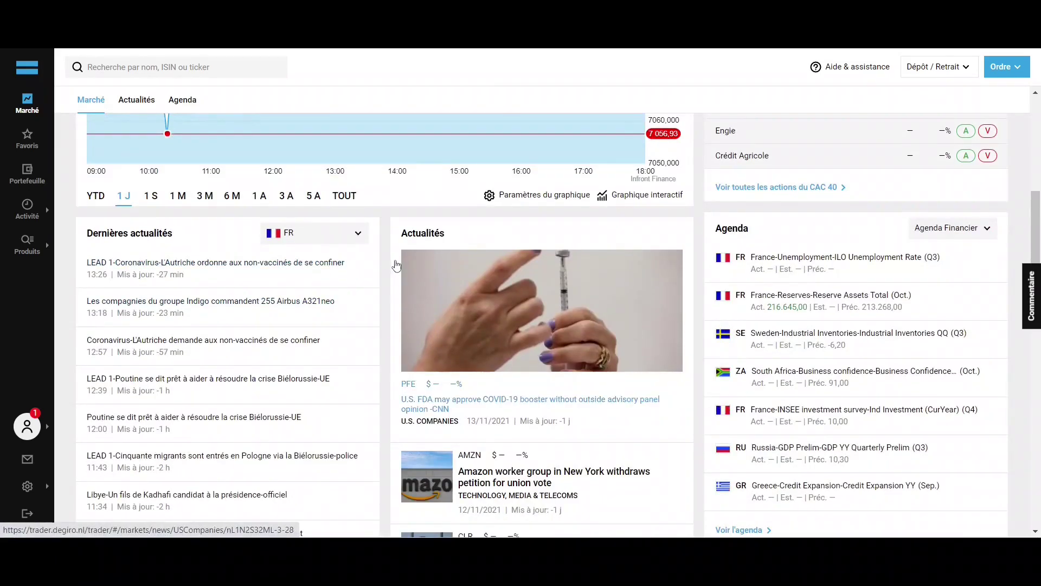
{"action": "scroll", "coordinate": [388, 266], "scroll_direction": "down", "scroll_amount": 5}
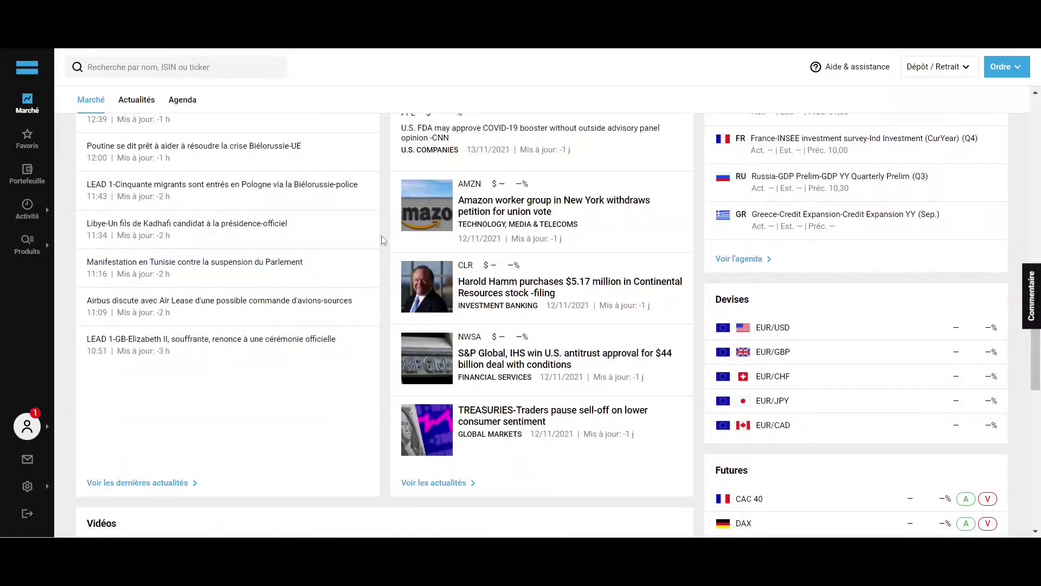
{"action": "left_click", "coordinate": [30, 144]}
{"action": "left_click", "coordinate": [30, 144]}
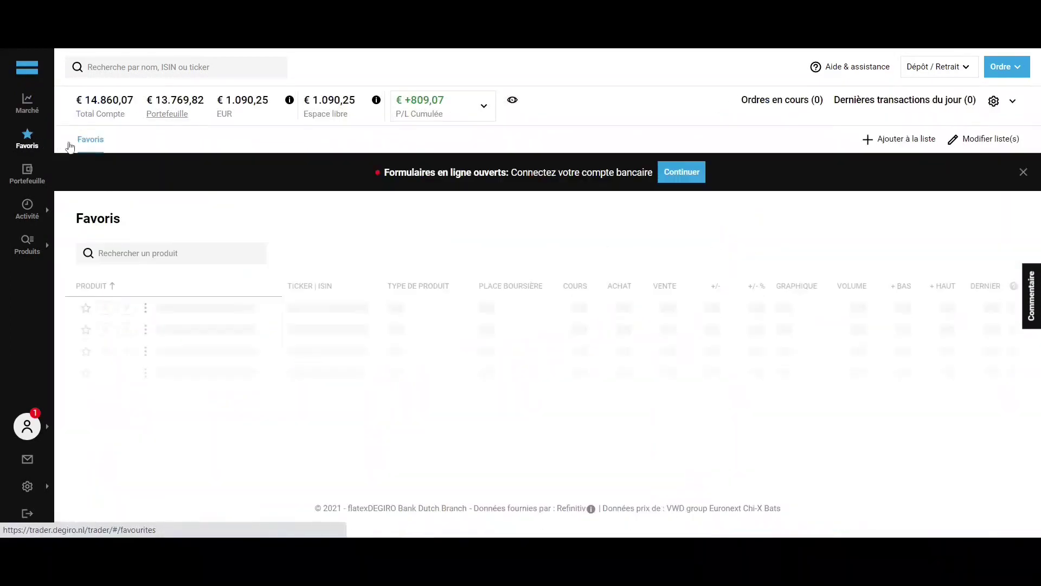
{"action": "scroll", "coordinate": [302, 212], "scroll_direction": "down", "scroll_amount": 3}
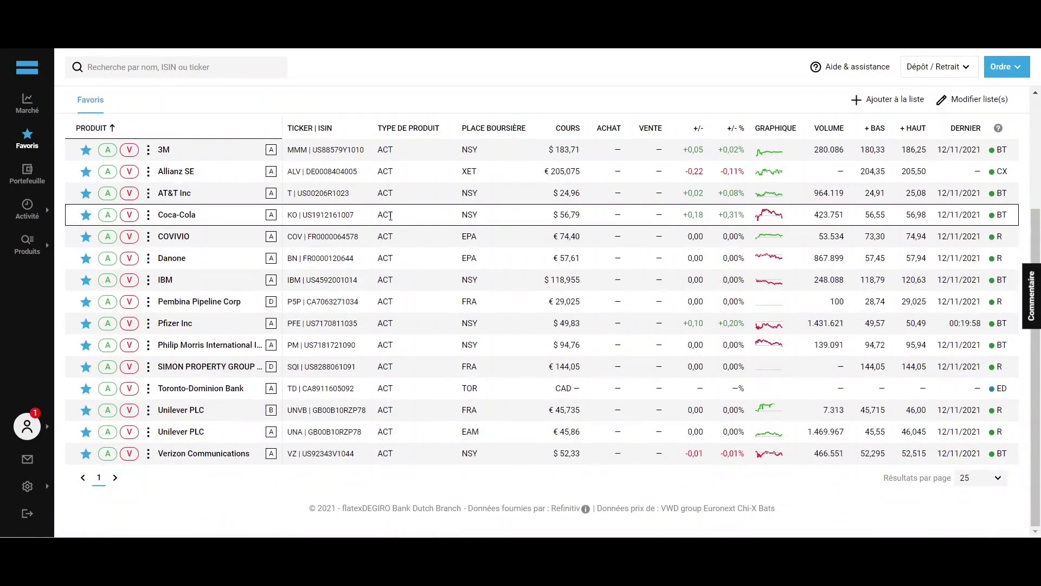
{"action": "scroll", "coordinate": [391, 216], "scroll_direction": "up", "scroll_amount": 3}
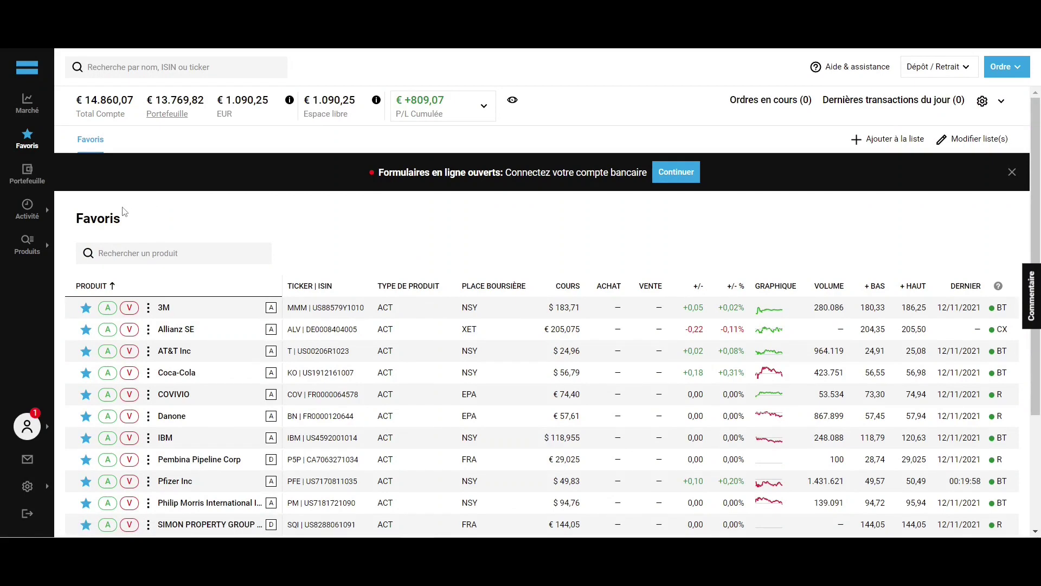
Browse the product categories and list all French stocks
{"action": "mouse_move", "coordinate": [24, 251]}
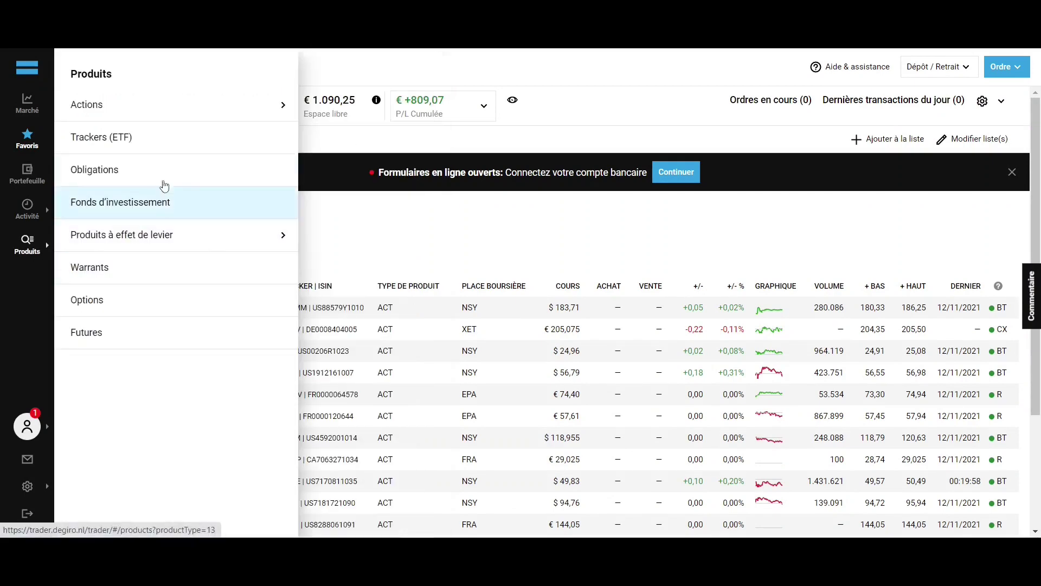
{"action": "mouse_move", "coordinate": [186, 106]}
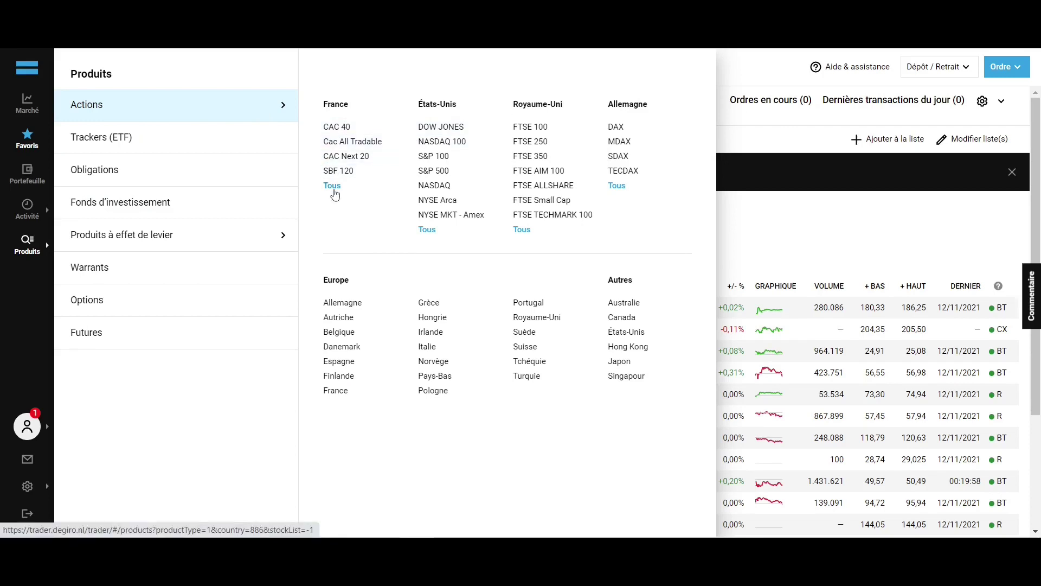
{"action": "left_click", "coordinate": [333, 187]}
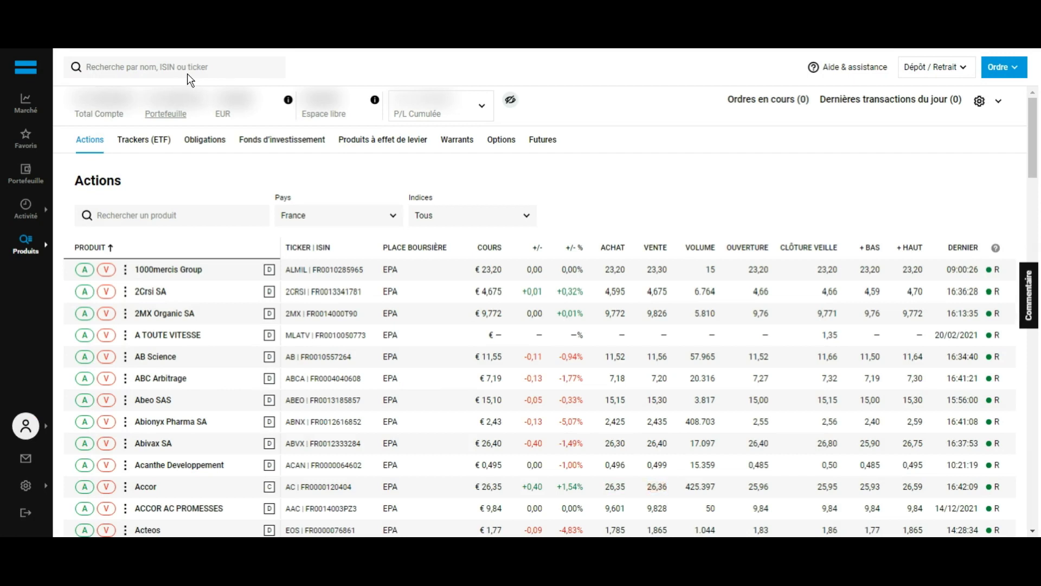
Search for Cognizant Technology Solutions and open the page of its NDQ listing in USD
{"action": "left_click", "coordinate": [181, 74]}
{"action": "type", "text": "Cognizant Technology Solutions"}
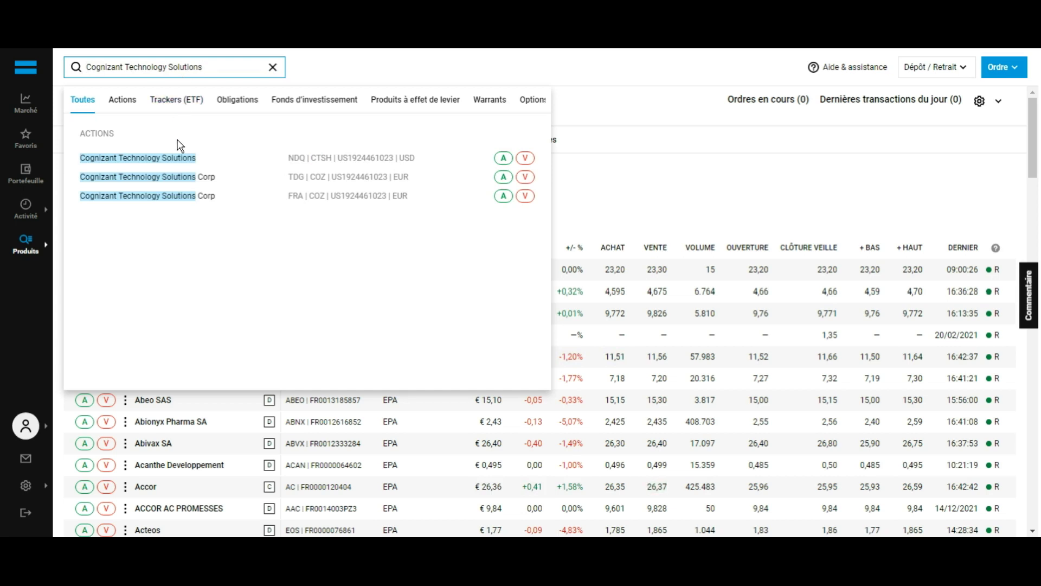
{"action": "left_click", "coordinate": [178, 165]}
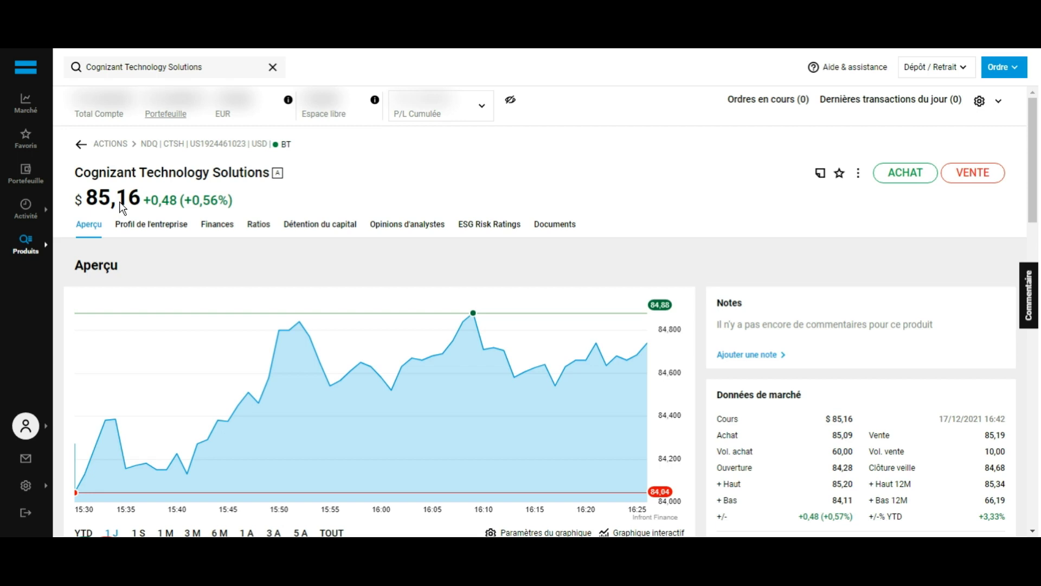
Examine the Cognizant stock's price chart, news and finances, and return to its overview
{"action": "scroll", "coordinate": [122, 205], "scroll_direction": "down", "scroll_amount": 1}
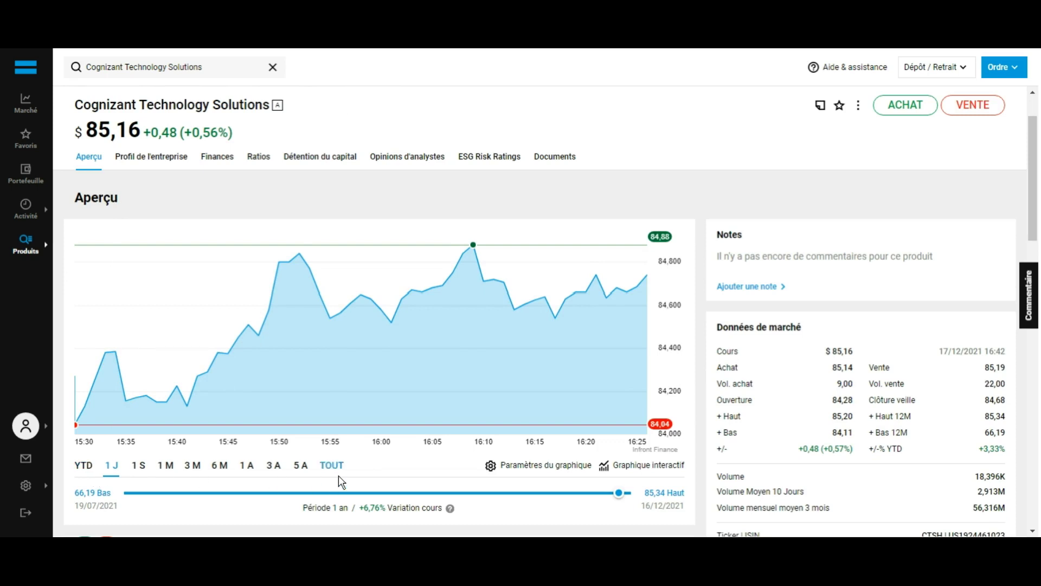
{"action": "scroll", "coordinate": [338, 475], "scroll_direction": "down", "scroll_amount": 4}
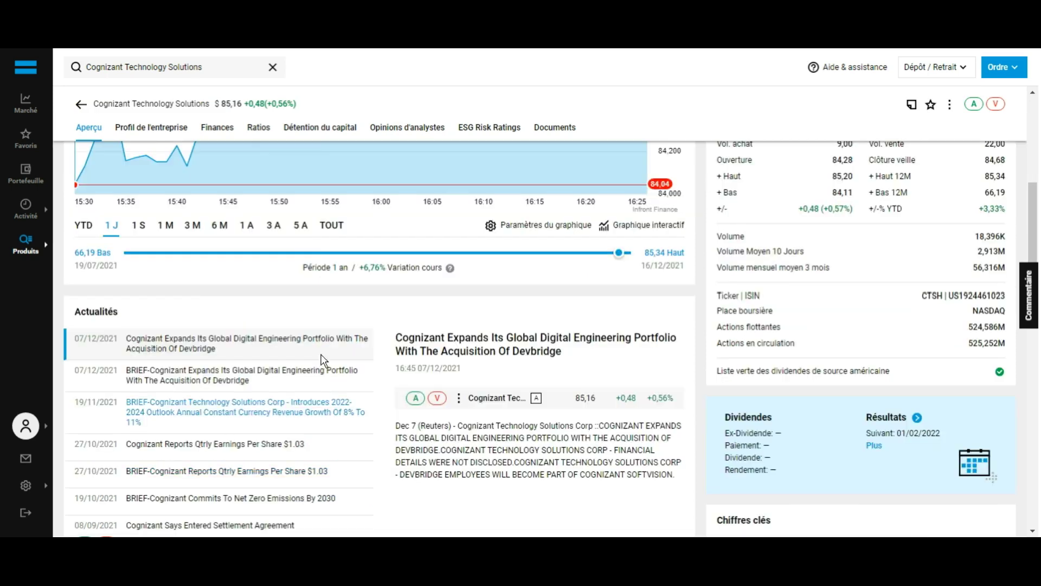
{"action": "scroll", "coordinate": [307, 240], "scroll_direction": "up", "scroll_amount": 4}
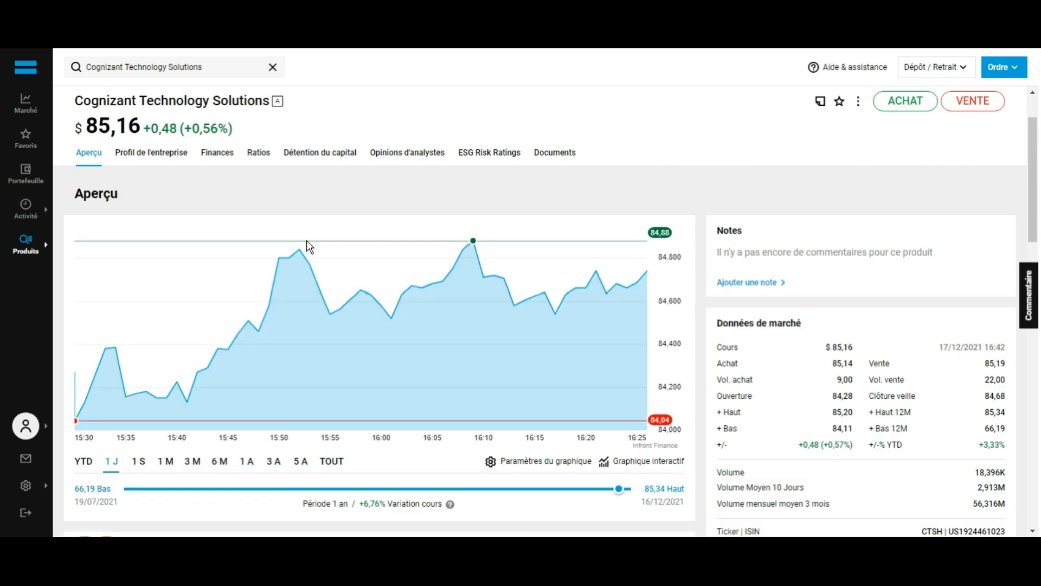
{"action": "left_click", "coordinate": [222, 157]}
{"action": "left_click", "coordinate": [93, 232]}
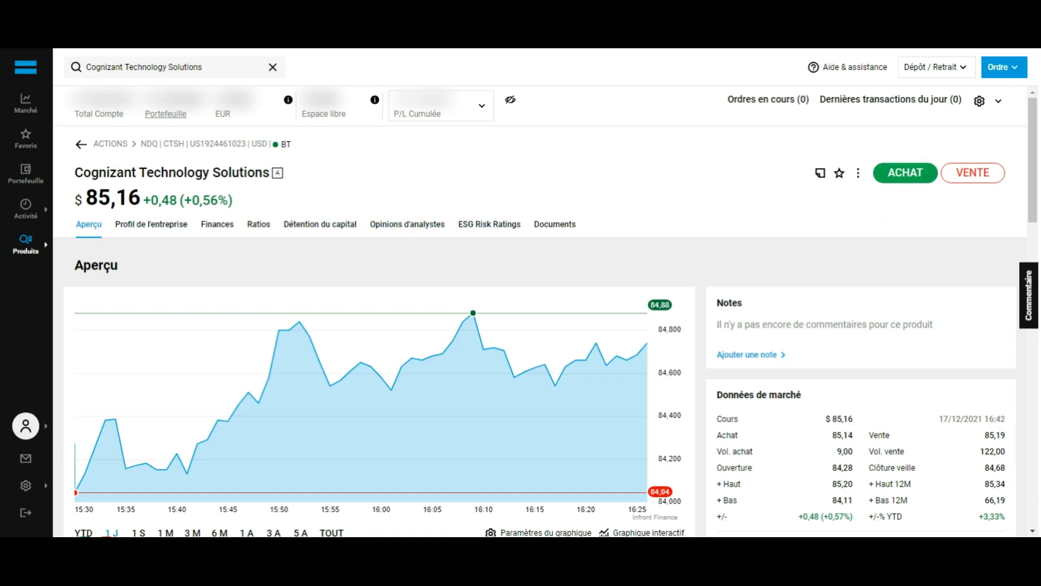
Fill in a market buy order (Au marché) for 1 Cognizant share and close the order form without submitting it
{"action": "left_click", "coordinate": [912, 176]}
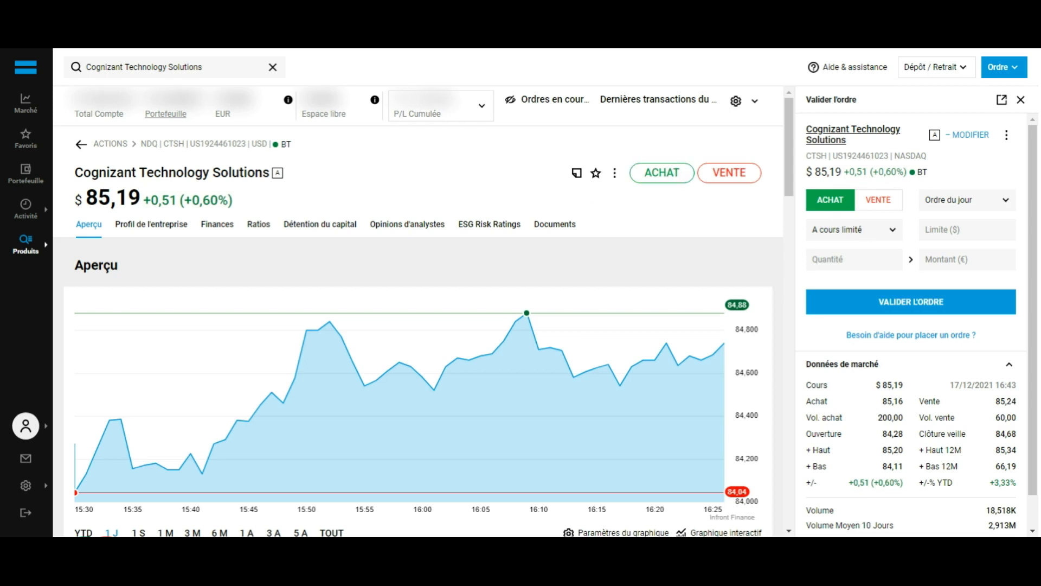
{"action": "left_click", "coordinate": [863, 238]}
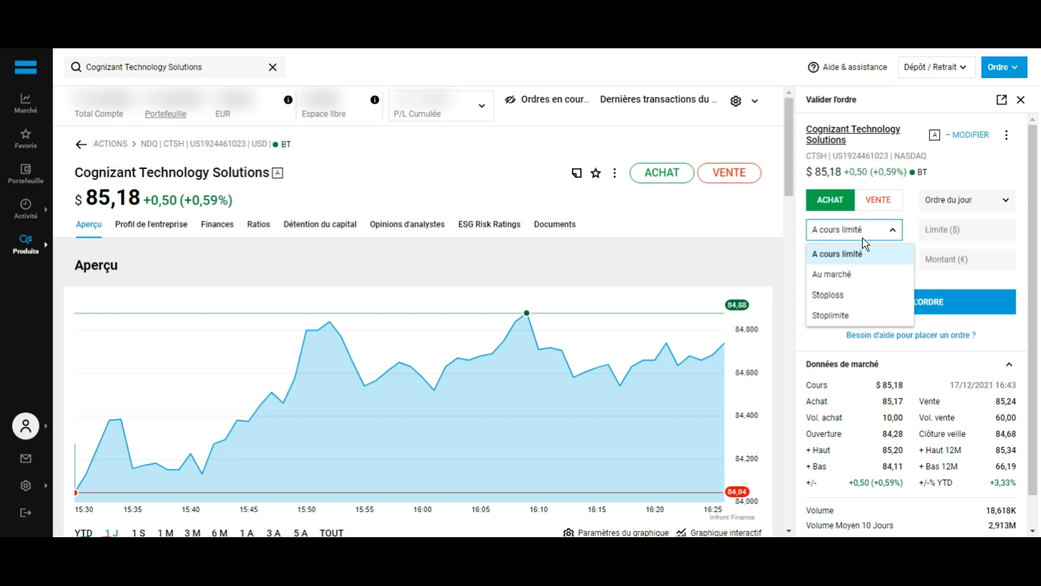
{"action": "left_click", "coordinate": [858, 276]}
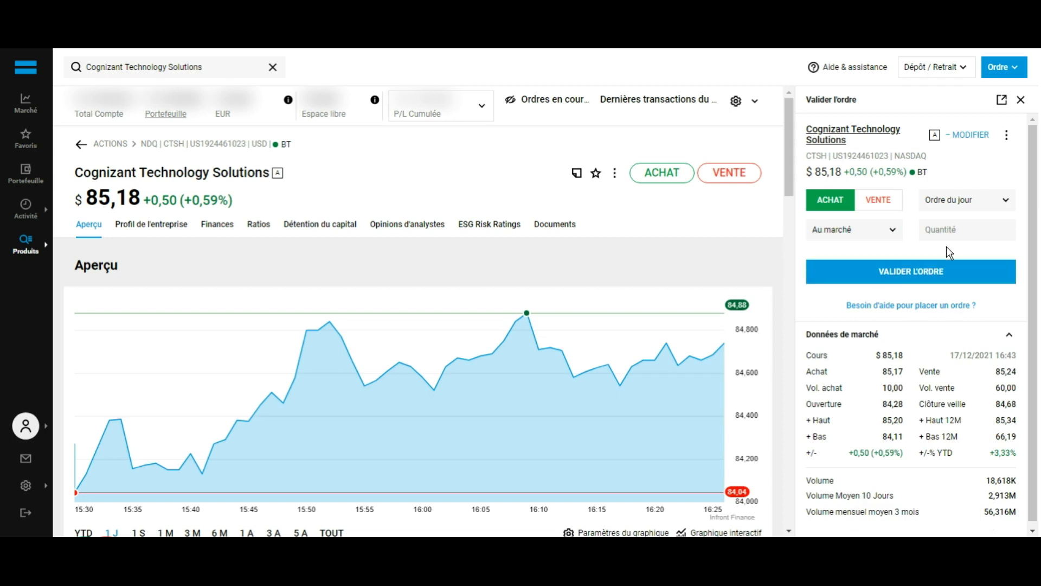
{"action": "left_click", "coordinate": [975, 237]}
{"action": "type", "text": "1"}
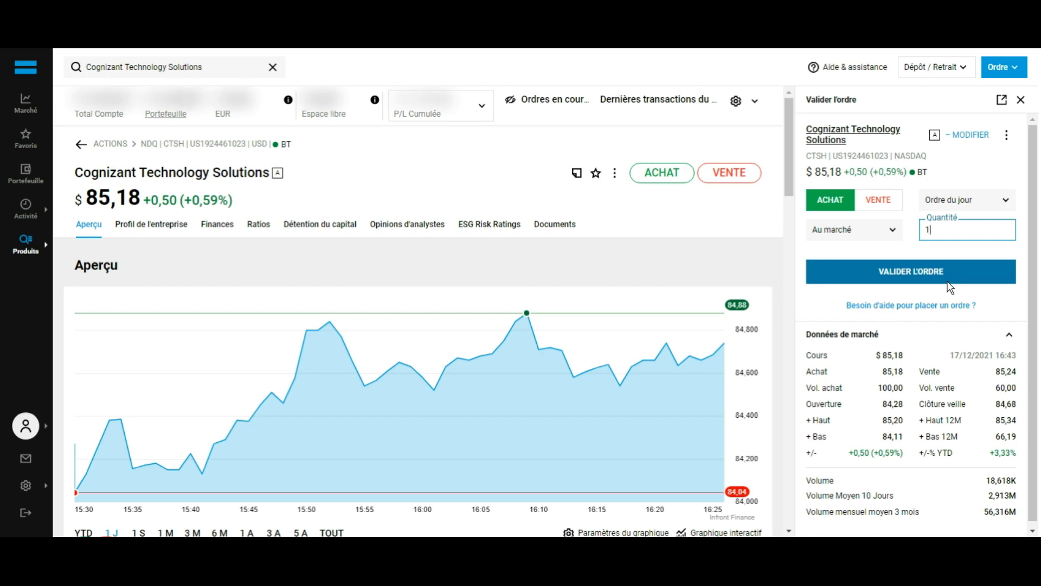
{"action": "left_click", "coordinate": [1021, 100]}
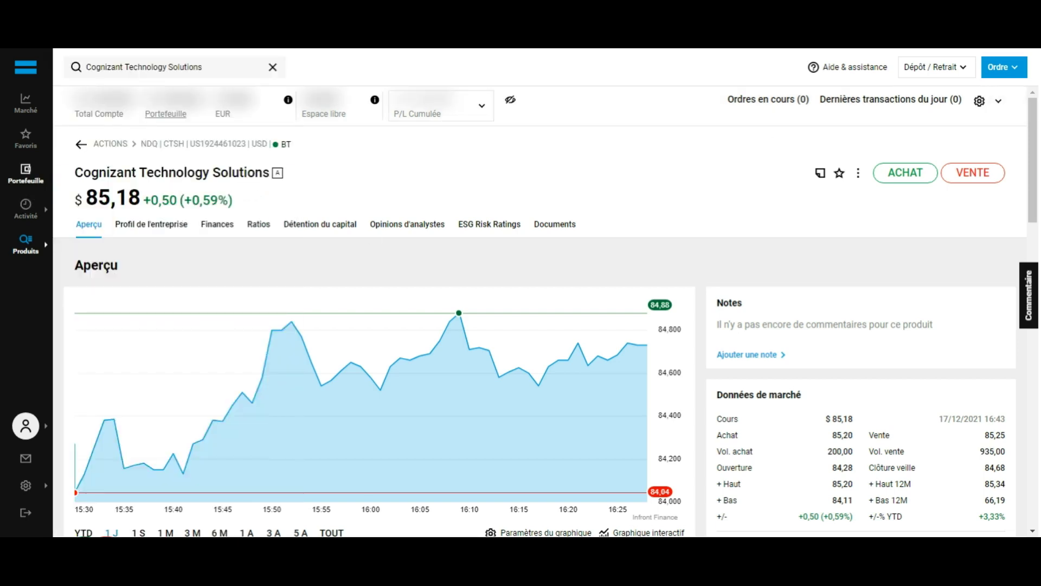
Open the portfolio and review its open positions and upcoming dividends
{"action": "left_click", "coordinate": [28, 187]}
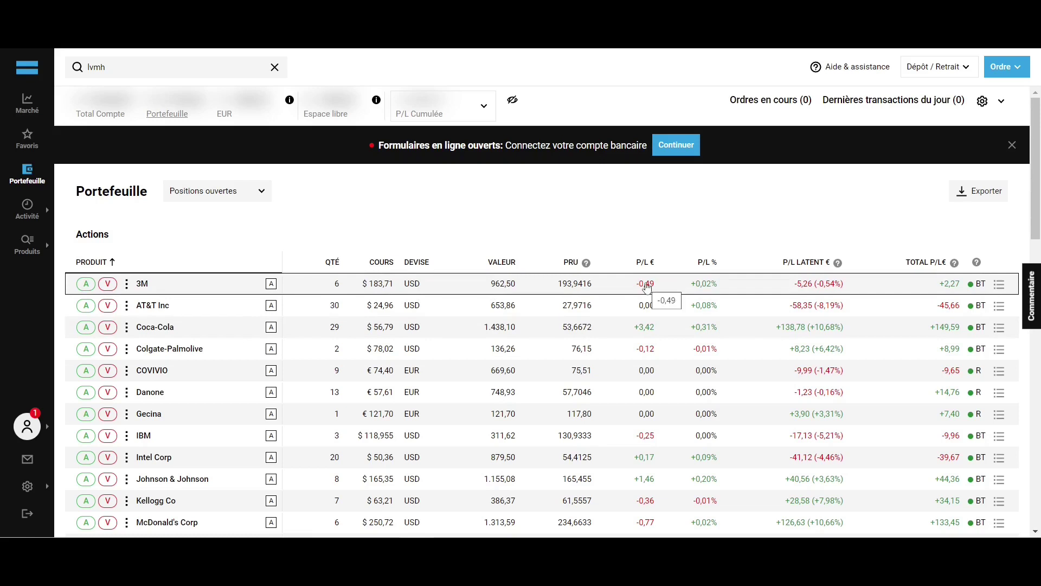
{"action": "scroll", "coordinate": [705, 269], "scroll_direction": "down", "scroll_amount": 9}
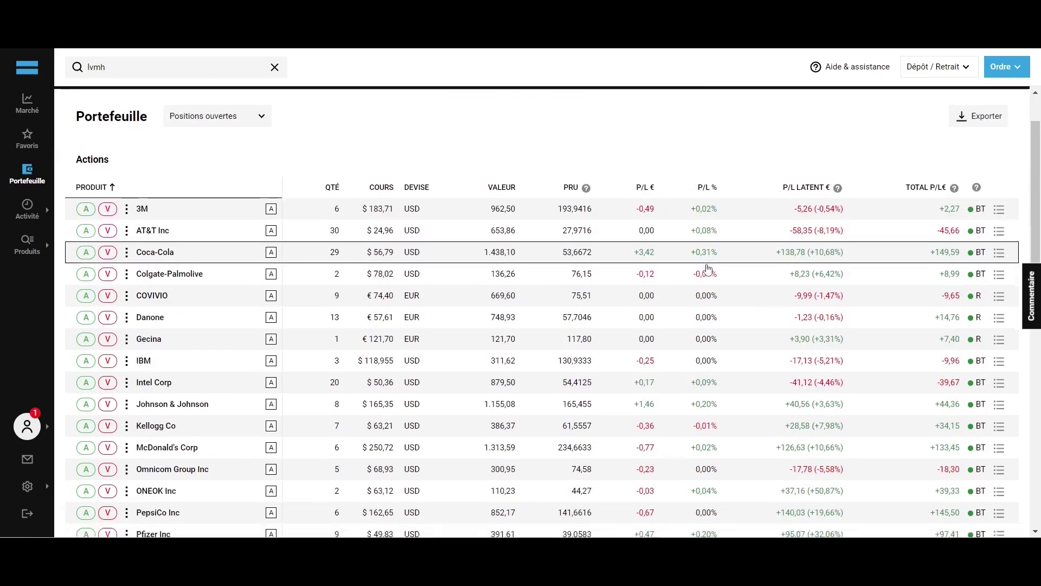
{"action": "scroll", "coordinate": [707, 267], "scroll_direction": "down", "scroll_amount": 7}
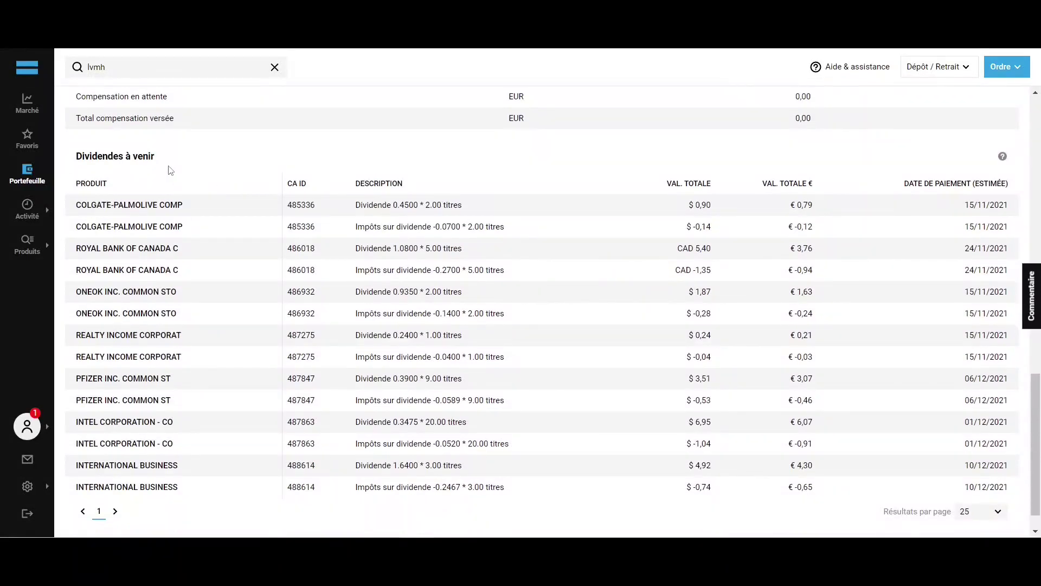
{"action": "scroll", "coordinate": [173, 171], "scroll_direction": "up", "scroll_amount": 16}
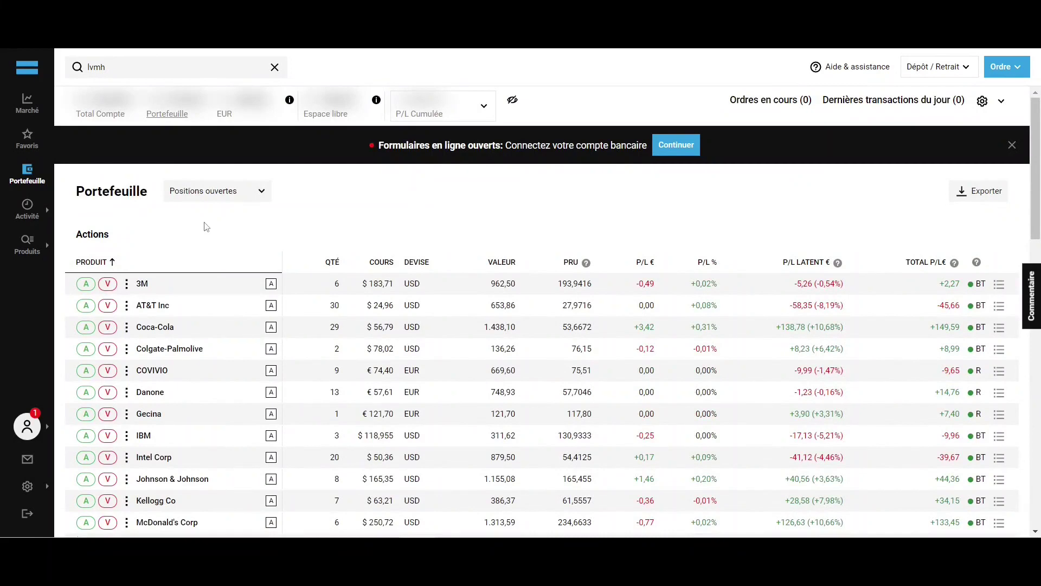
Prepare a market sell order (Au marché) for 1 share of the 3M position
{"action": "left_click", "coordinate": [107, 285]}
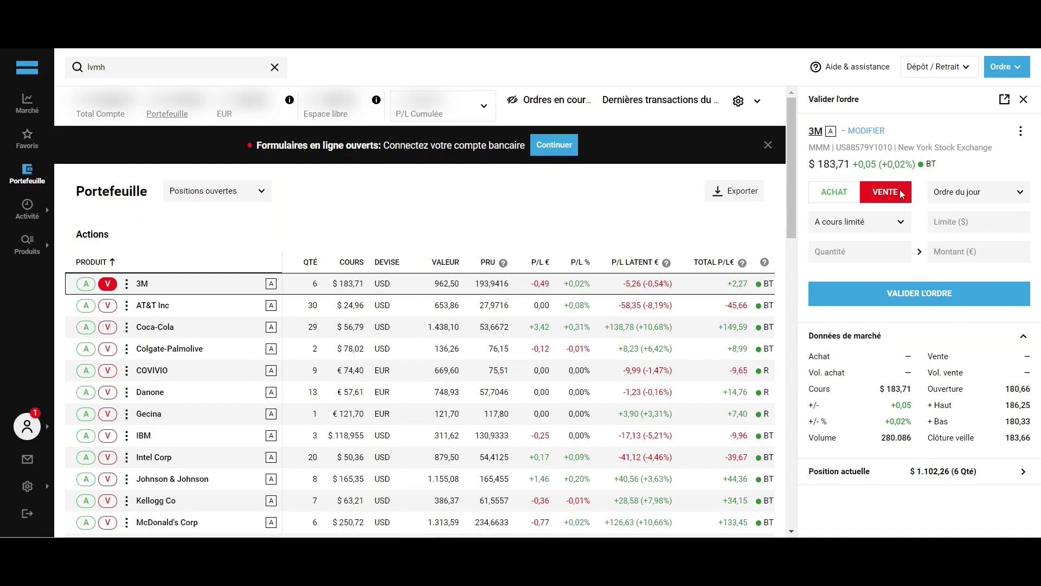
{"action": "left_click", "coordinate": [887, 227]}
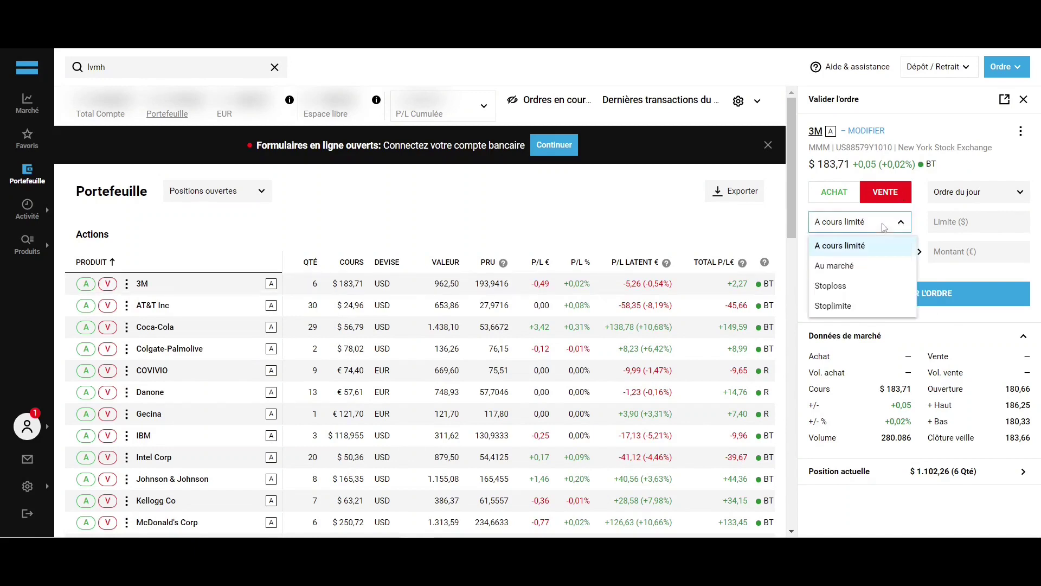
{"action": "left_click", "coordinate": [867, 267]}
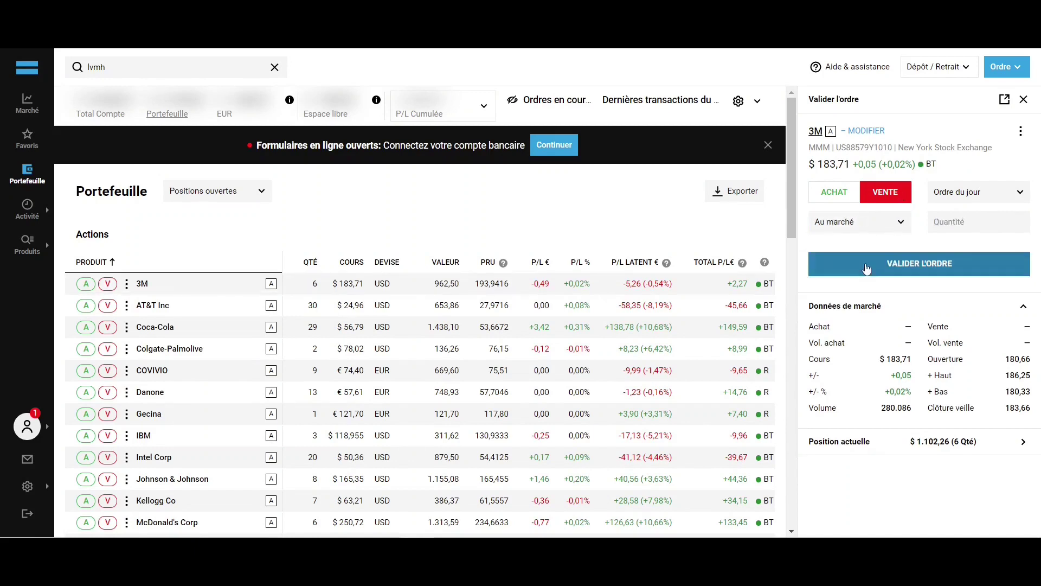
{"action": "left_click", "coordinate": [957, 221]}
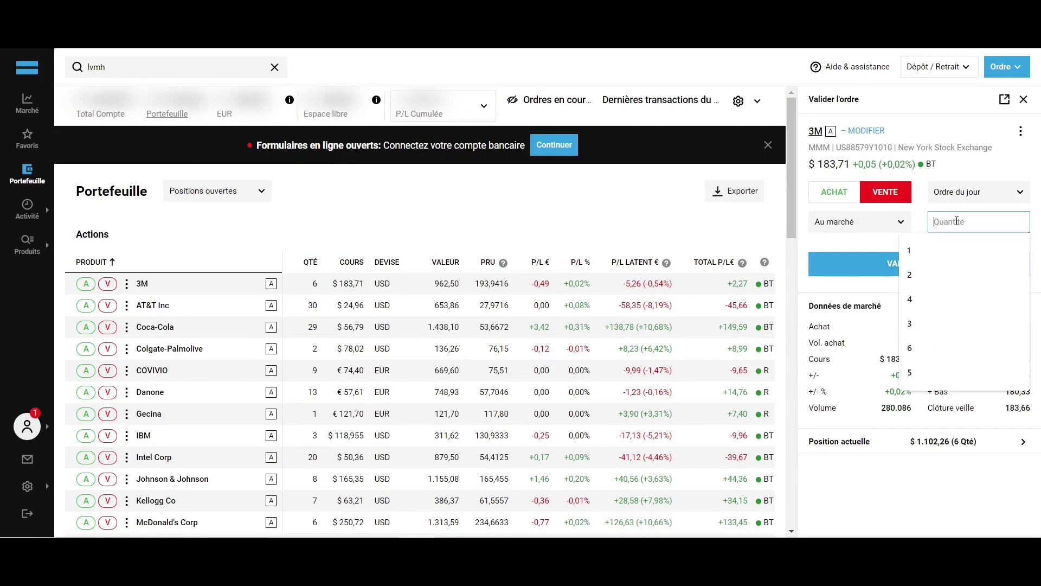
{"action": "type", "text": "1"}
{"action": "left_click", "coordinate": [922, 217]}
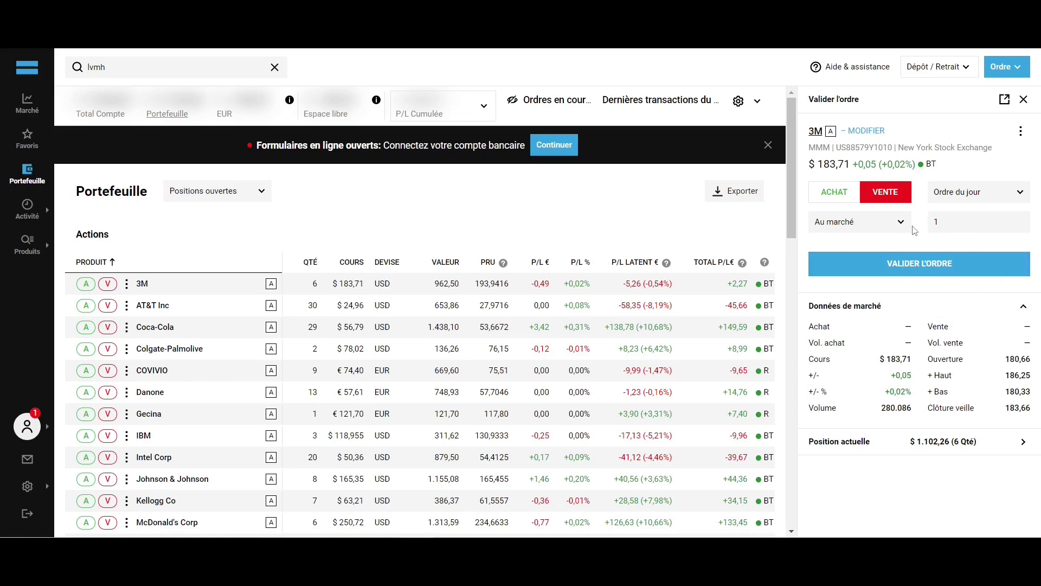